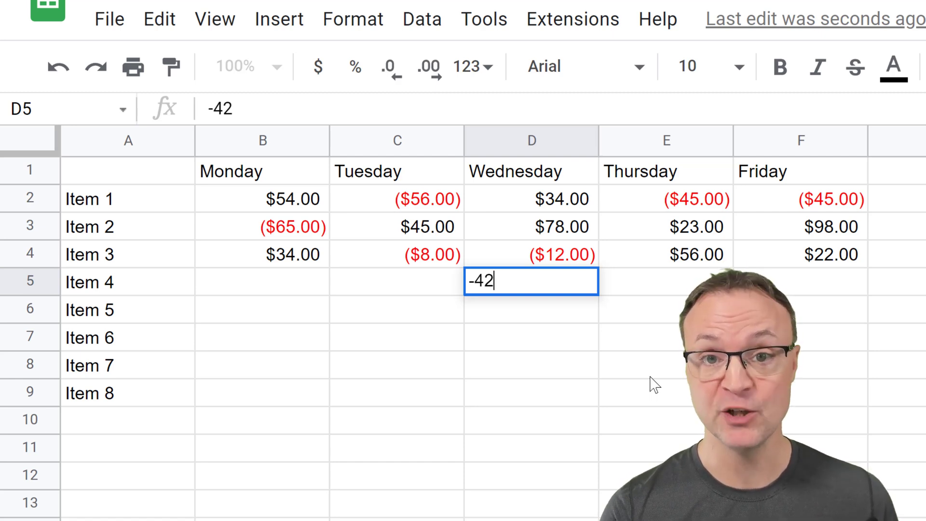
Enter -42 for Item 4 on Wednesday (cell D5)
{"action": "key", "text": "Return"}
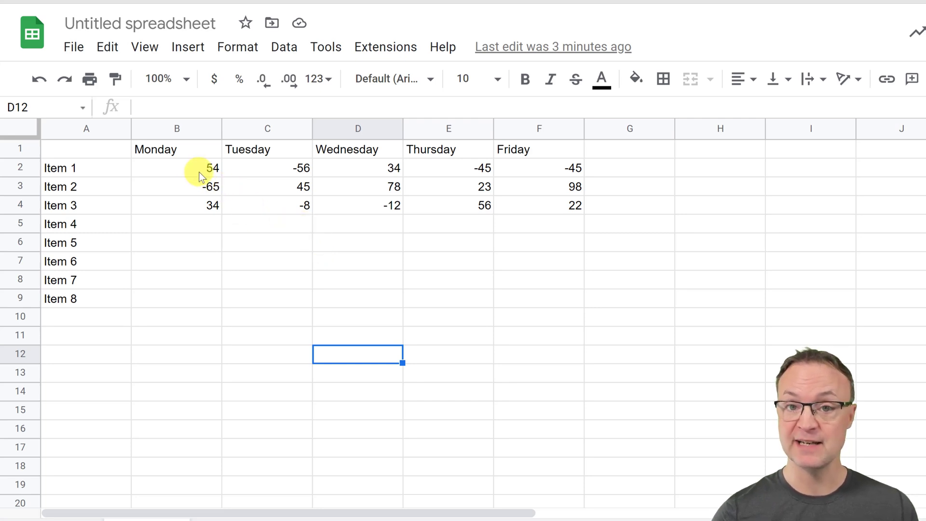
Select the weekday values B2:F9 and go to the Format menu's Number options
{"action": "mouse_move", "coordinate": [200, 176]}
{"action": "left_mouse_down"}
{"action": "mouse_move", "coordinate": [305, 284]}
{"action": "mouse_move", "coordinate": [543, 294]}
{"action": "left_mouse_up"}
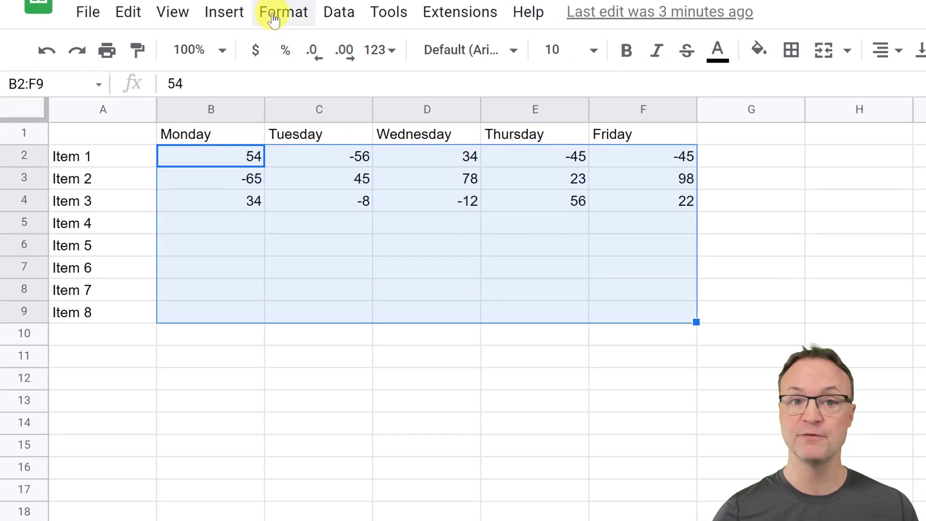
{"action": "left_click", "coordinate": [273, 22]}
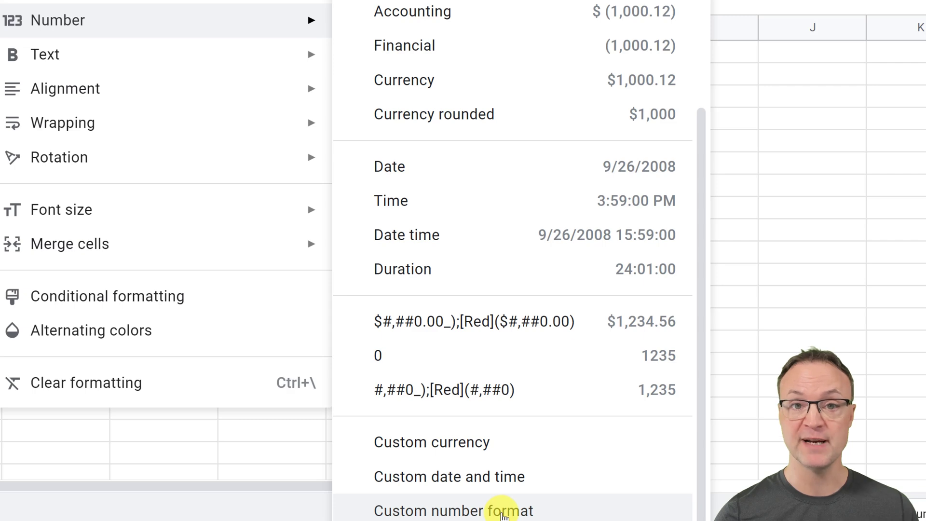
Choose the custom format $#,##0.00_);[Red]($#,##0.00) after previewing an accounting-style alternative
{"action": "left_click", "coordinate": [503, 512]}
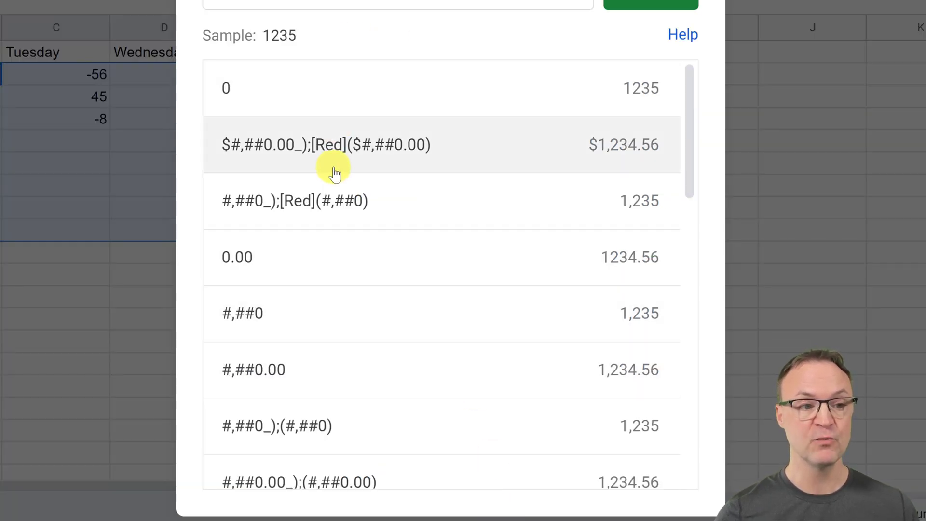
{"action": "left_click", "coordinate": [333, 171]}
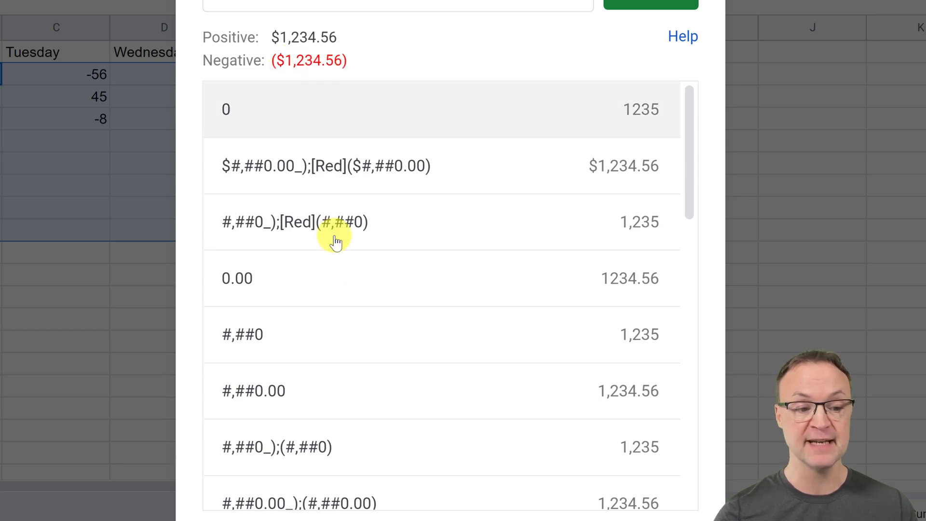
{"action": "scroll", "coordinate": [344, 324], "scroll_direction": "down", "scroll_amount": 2}
{"action": "scroll", "coordinate": [348, 319], "scroll_direction": "down", "scroll_amount": 3}
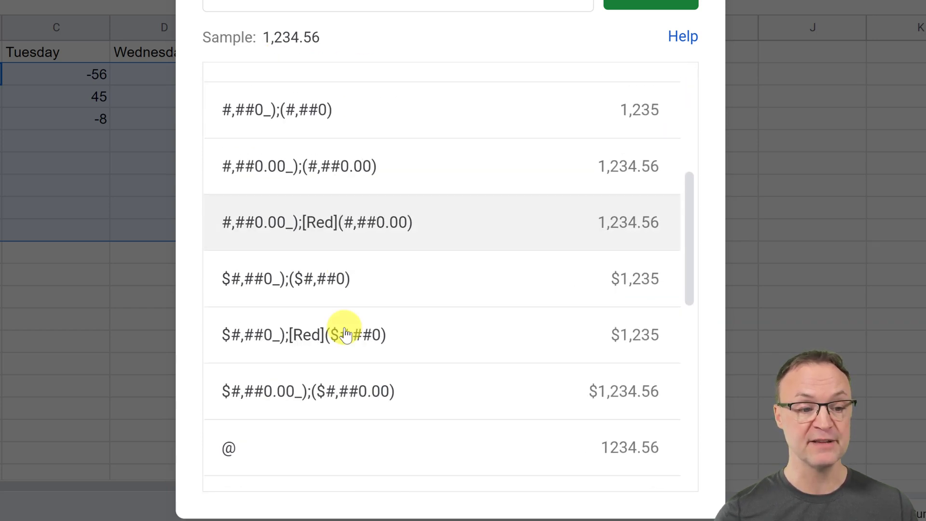
{"action": "scroll", "coordinate": [356, 416], "scroll_direction": "down", "scroll_amount": 5}
{"action": "scroll", "coordinate": [355, 420], "scroll_direction": "down", "scroll_amount": 2}
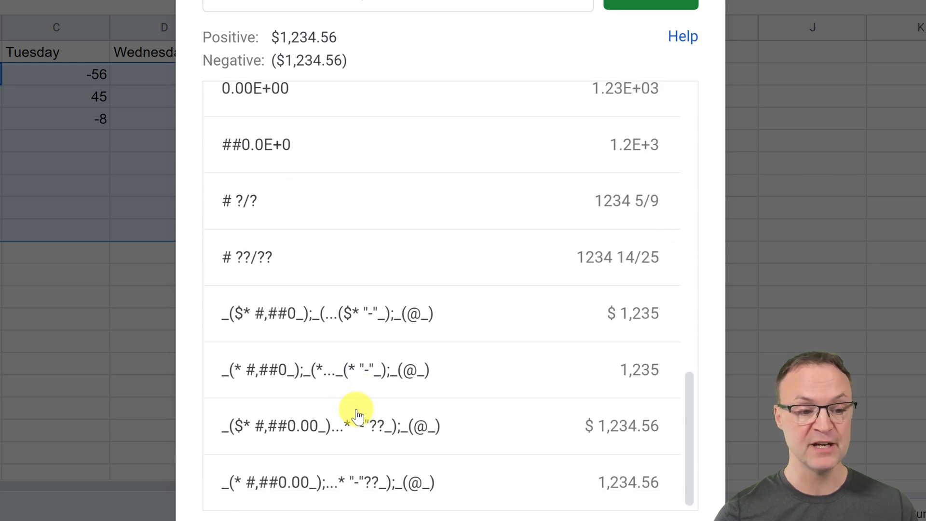
{"action": "left_click", "coordinate": [352, 423]}
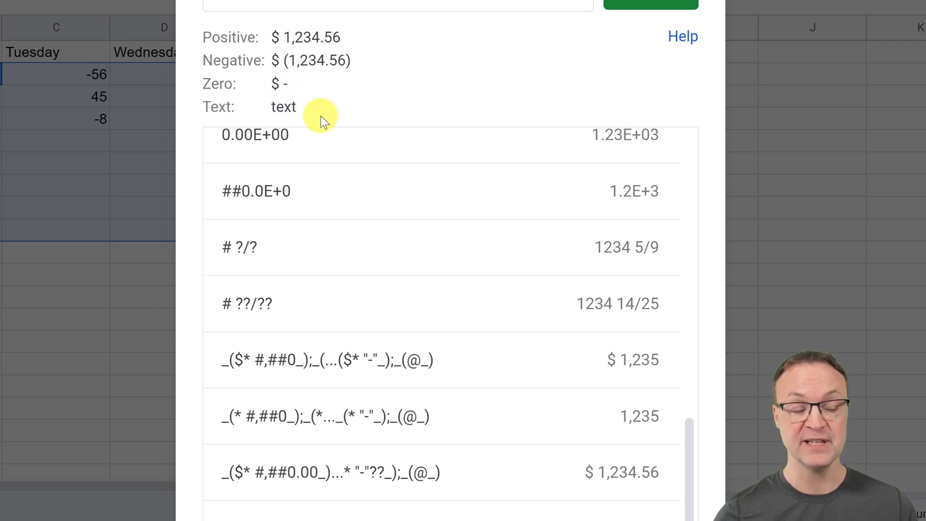
{"action": "scroll", "coordinate": [406, 362], "scroll_direction": "up", "scroll_amount": 10}
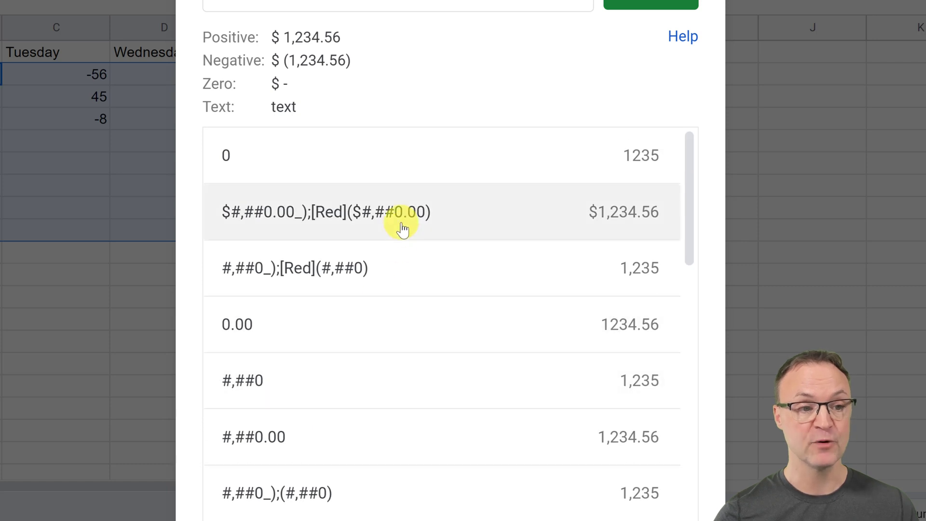
{"action": "left_click", "coordinate": [402, 228]}
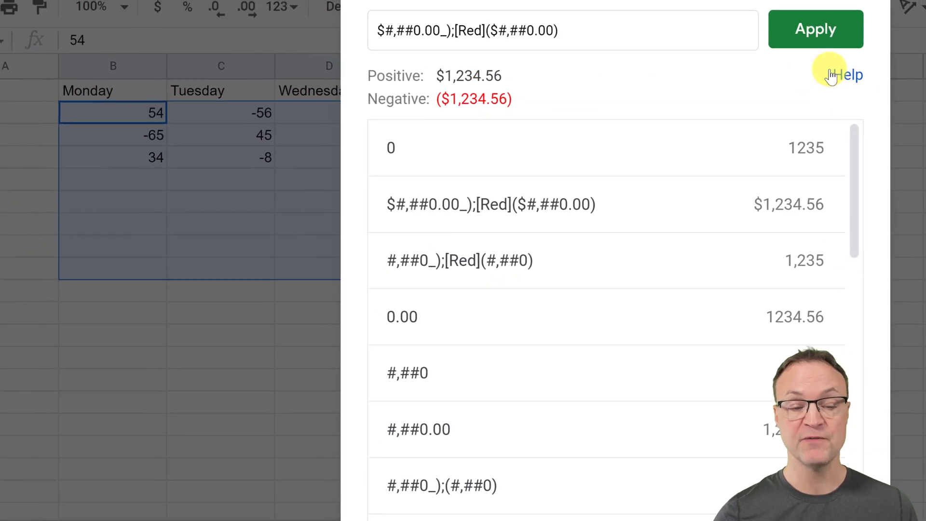
Apply the custom format, then enter test value 78 in C5
{"action": "left_click", "coordinate": [818, 33]}
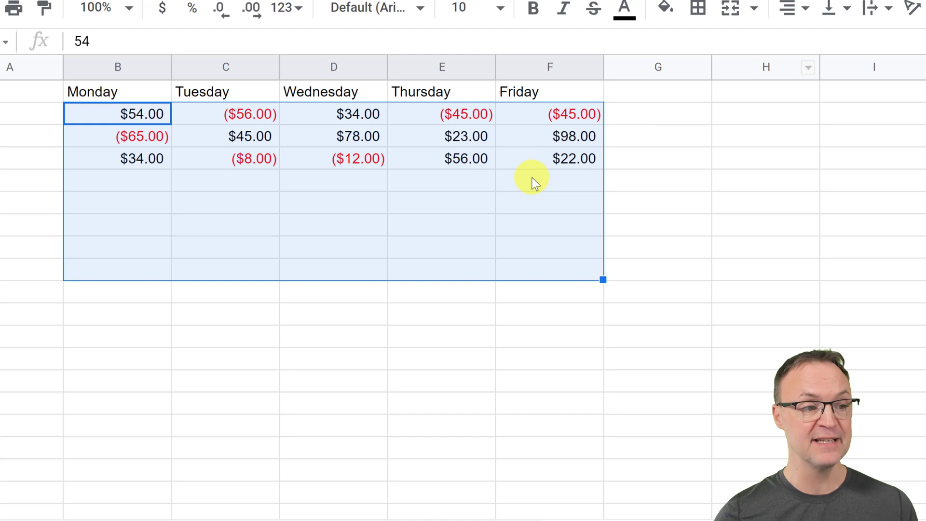
{"action": "left_click", "coordinate": [197, 197]}
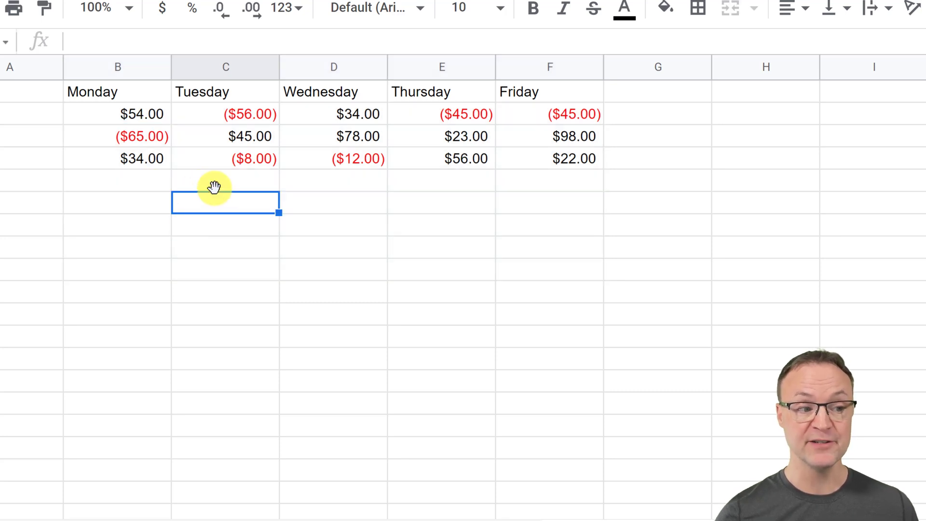
{"action": "left_click", "coordinate": [208, 181]}
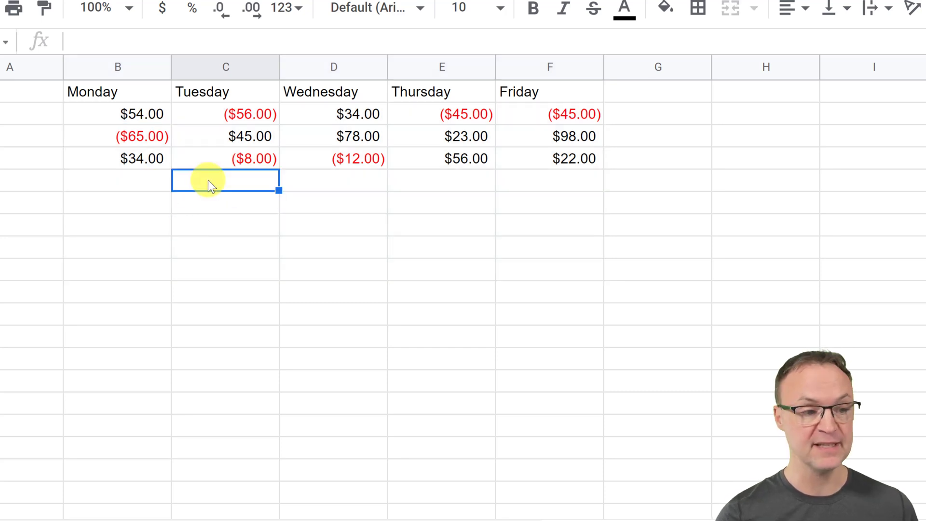
{"action": "type", "text": "78"}
{"action": "left_click", "coordinate": [354, 365]}
Enter -85 in D5 and -78 in C12 to confirm negatives show red in parentheses
{"action": "left_click", "coordinate": [321, 186]}
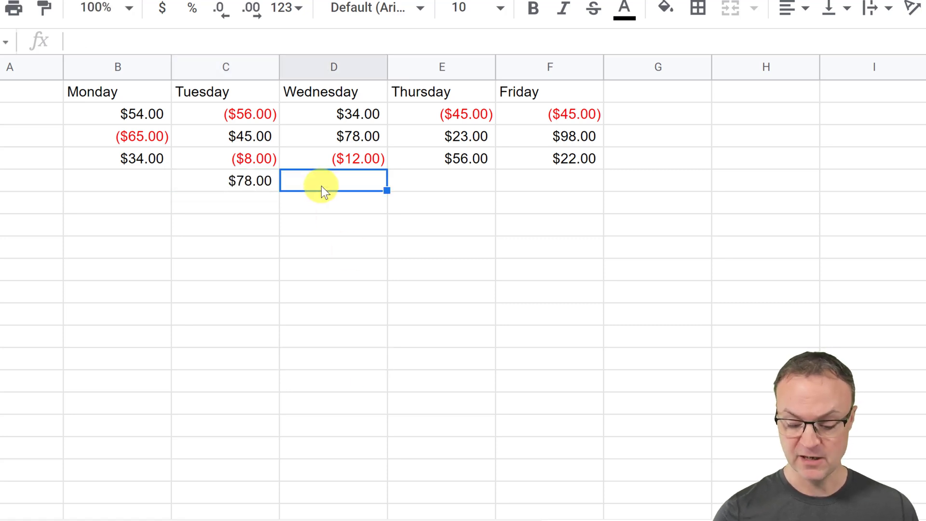
{"action": "type", "text": "-85"}
{"action": "left_click", "coordinate": [431, 274]}
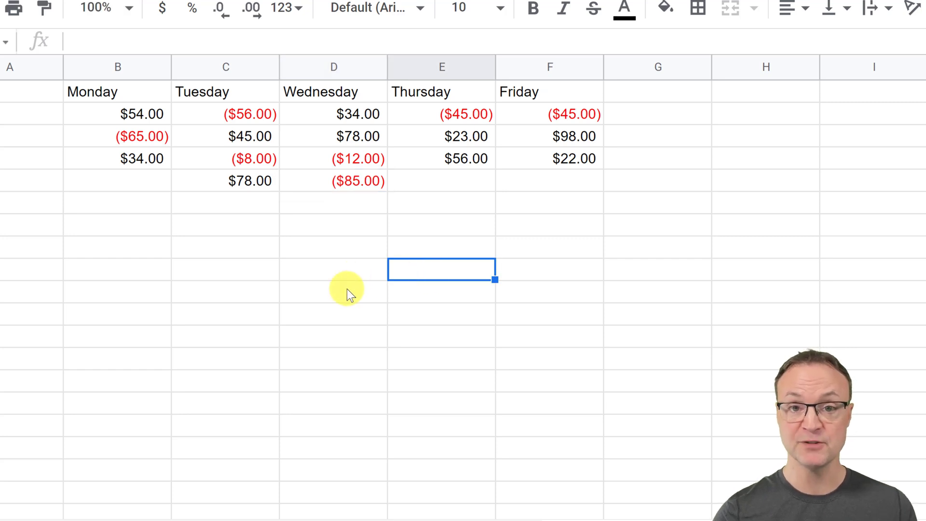
{"action": "left_click", "coordinate": [230, 274]}
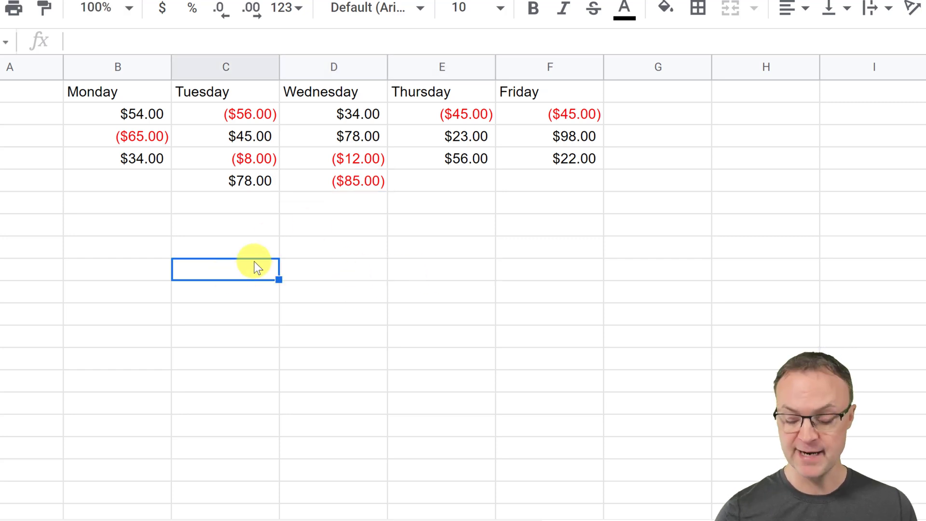
{"action": "type", "text": "-78"}
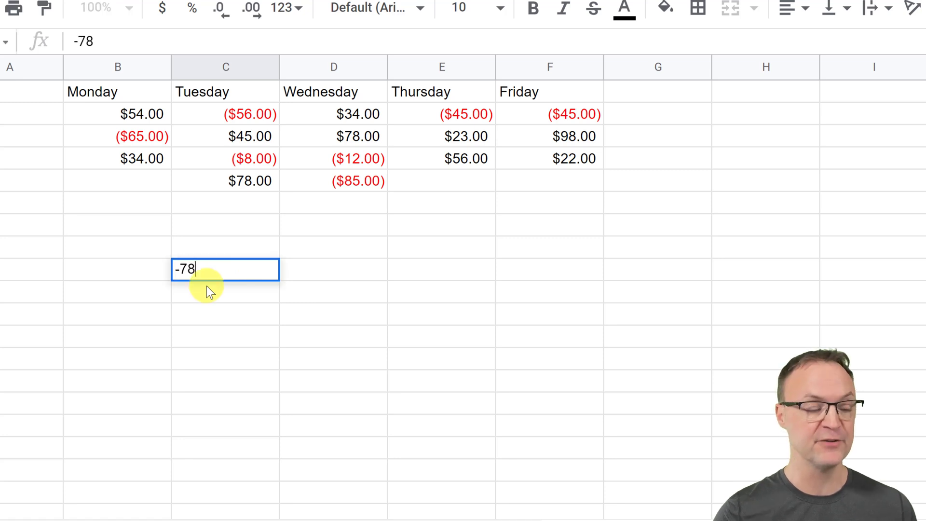
{"action": "left_click", "coordinate": [253, 331]}
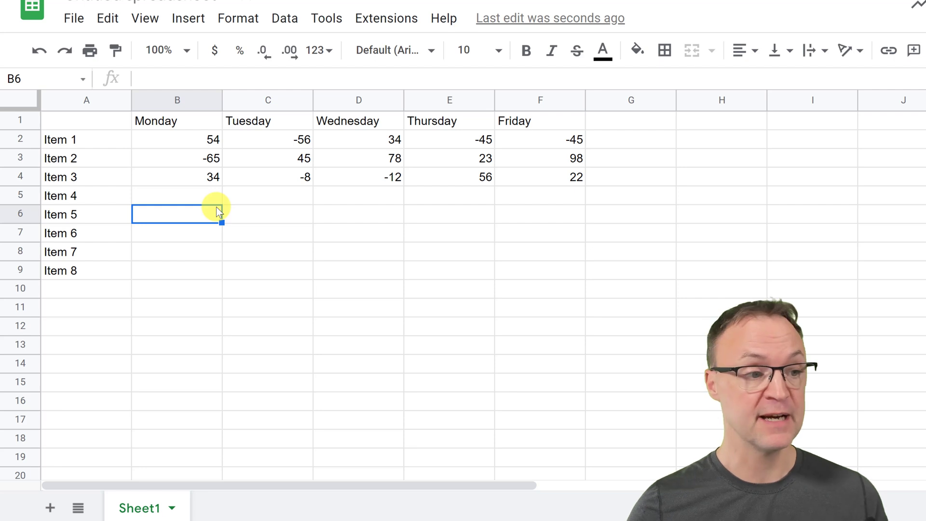
Select B2:F9 and start a Conditional formatting rule from the Format menu
{"action": "left_click_drag", "start_coordinate": [172, 141], "coordinate": [510, 267]}
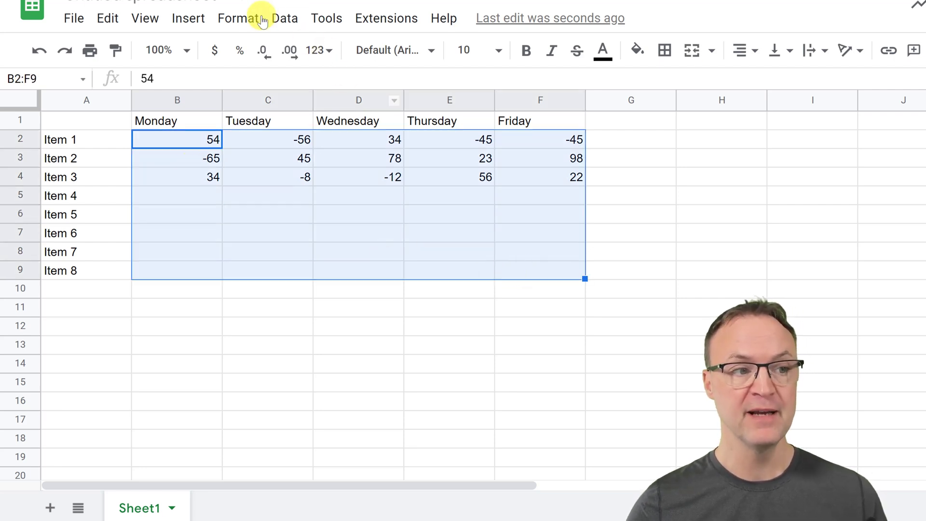
{"action": "left_click", "coordinate": [246, 18]}
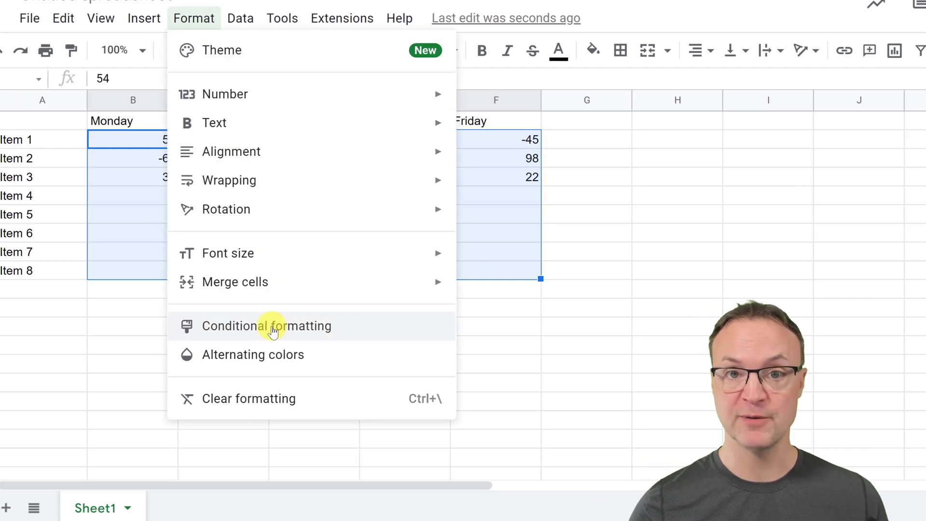
{"action": "left_click", "coordinate": [109, 326]}
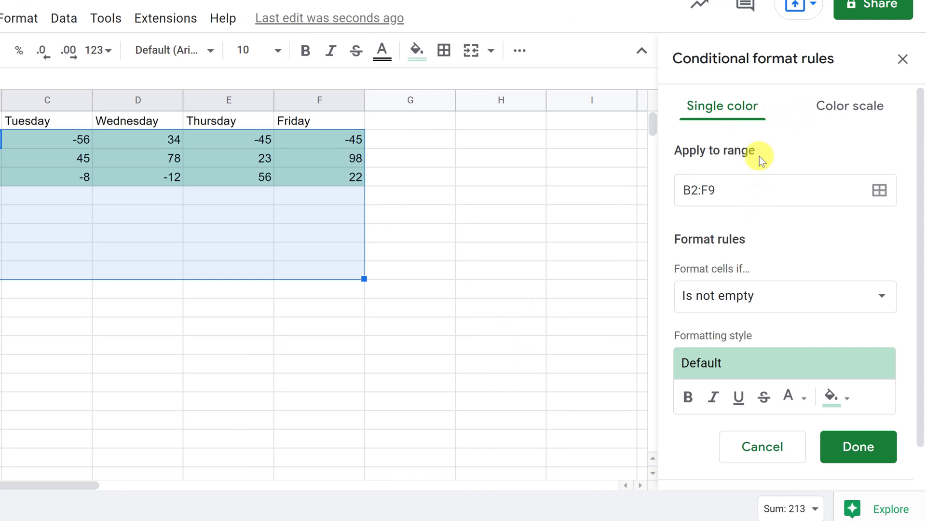
{"action": "left_click", "coordinate": [844, 116]}
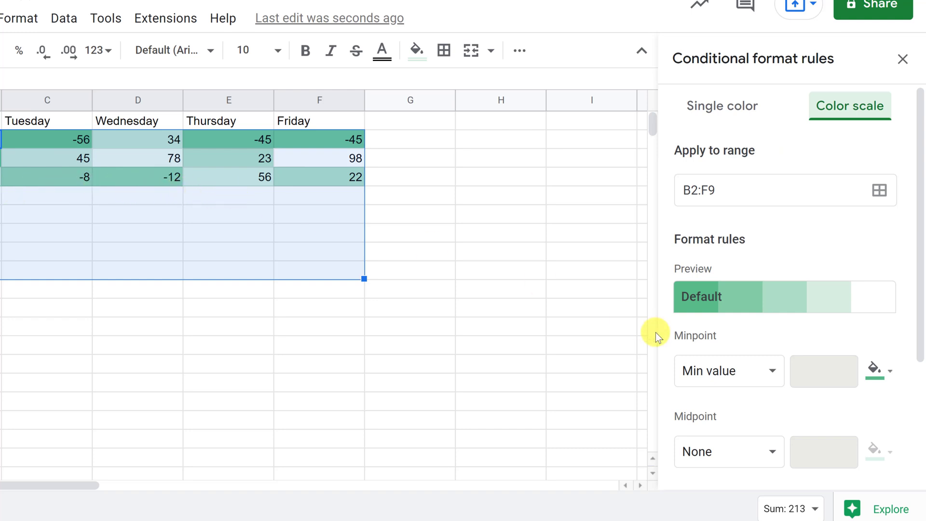
{"action": "scroll", "coordinate": [734, 379], "scroll_direction": "down", "scroll_amount": 2}
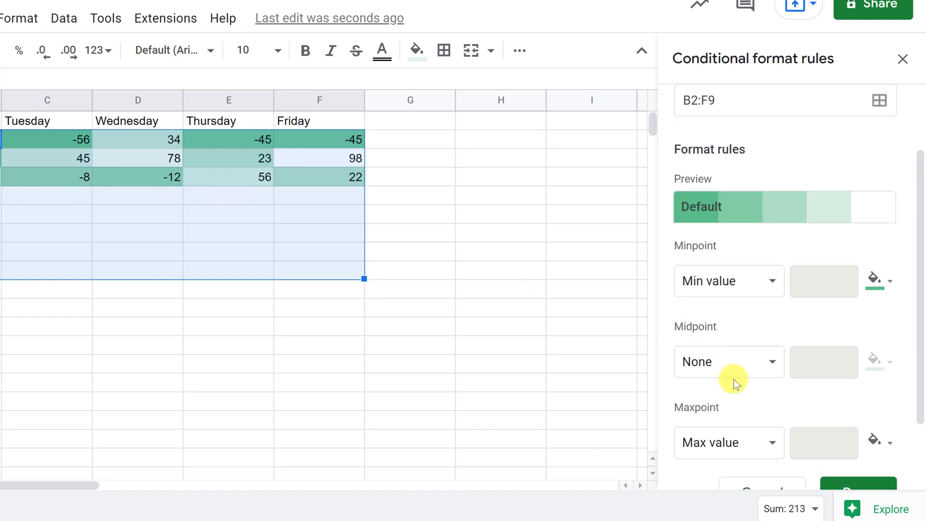
{"action": "scroll", "coordinate": [734, 379], "scroll_direction": "down", "scroll_amount": 2}
{"action": "scroll", "coordinate": [746, 311], "scroll_direction": "up", "scroll_amount": 4}
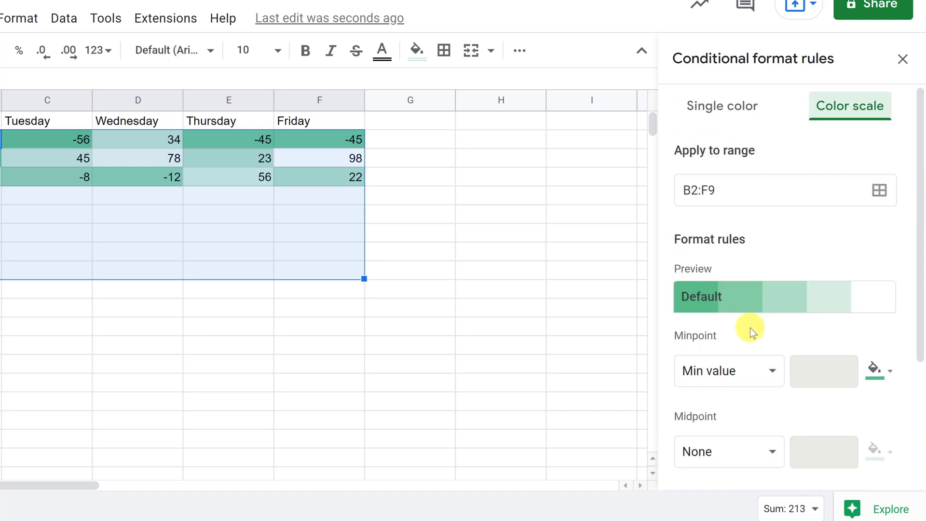
{"action": "left_click", "coordinate": [723, 110]}
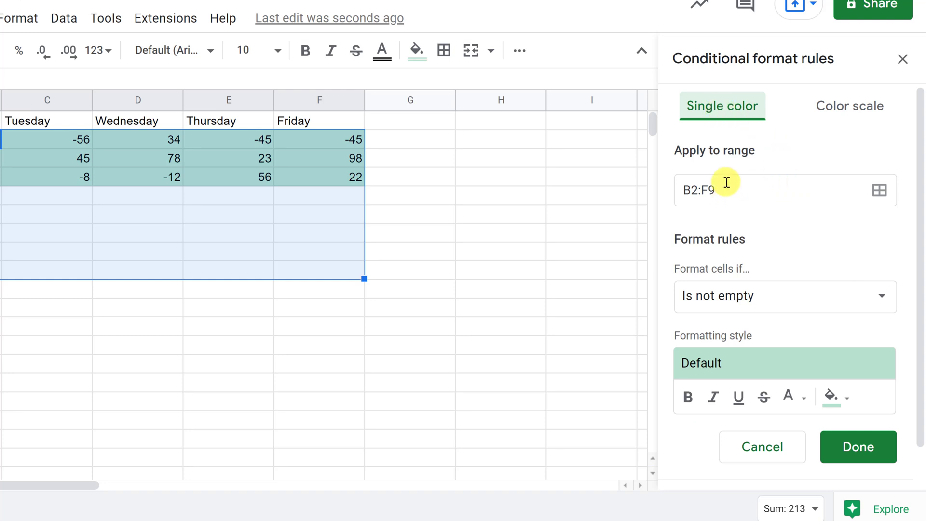
{"action": "scroll", "coordinate": [732, 299], "scroll_direction": "down", "scroll_amount": 1}
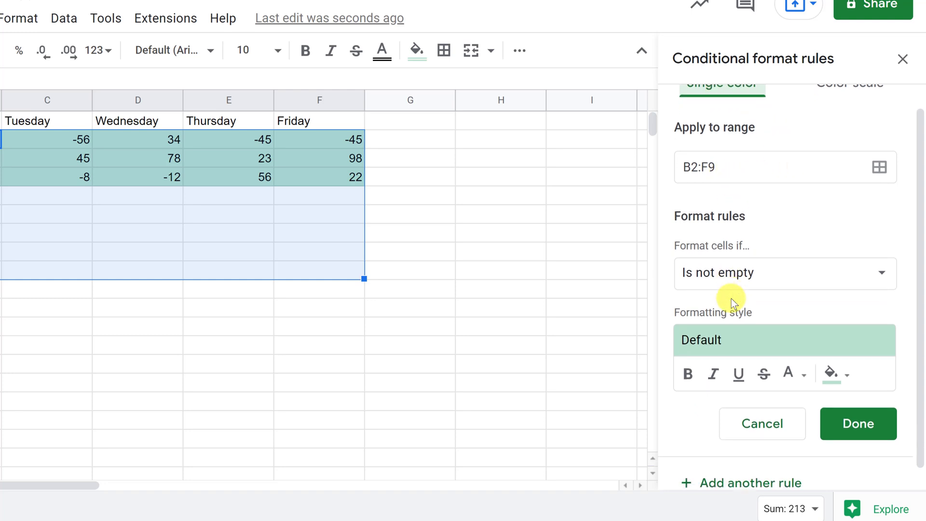
Set the rule condition to Less than with value 0
{"action": "left_click", "coordinate": [780, 254]}
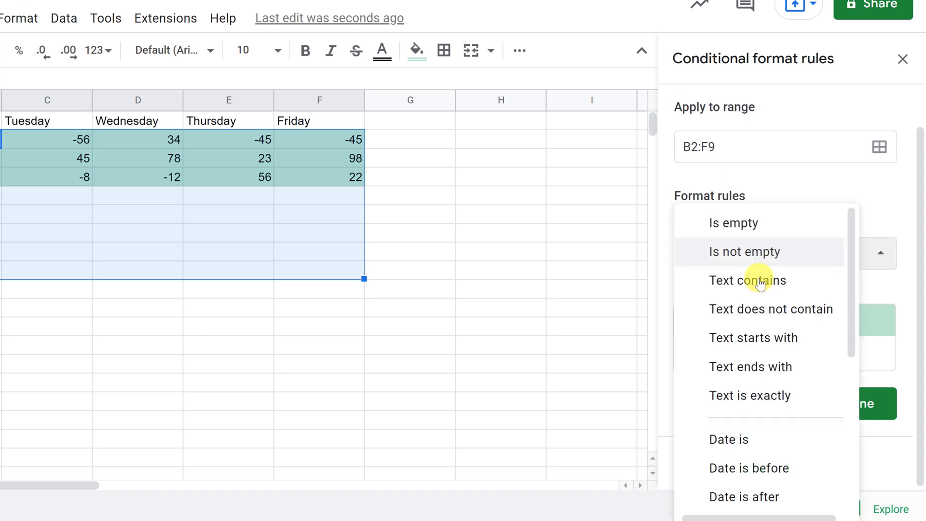
{"action": "scroll", "coordinate": [752, 290], "scroll_direction": "down", "scroll_amount": 3}
{"action": "scroll", "coordinate": [757, 326], "scroll_direction": "down", "scroll_amount": 3}
{"action": "left_click", "coordinate": [768, 419]}
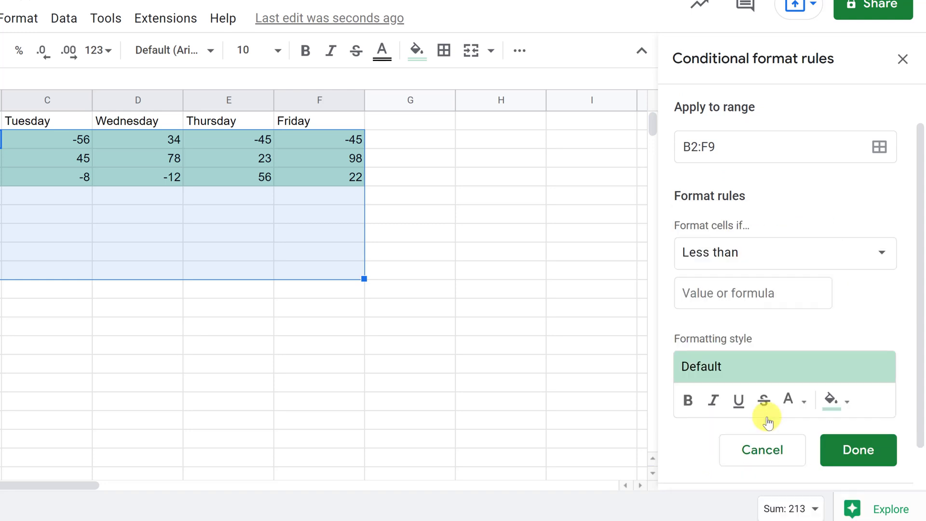
{"action": "left_click", "coordinate": [718, 291]}
{"action": "type", "text": "0"}
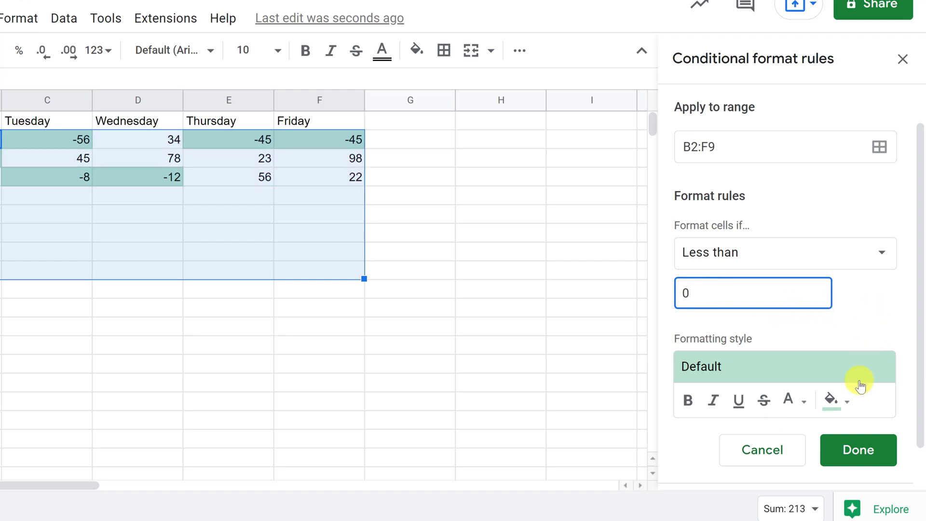
Style the rule with red text and no fill (after trying a red fill first)
{"action": "left_click", "coordinate": [830, 401]}
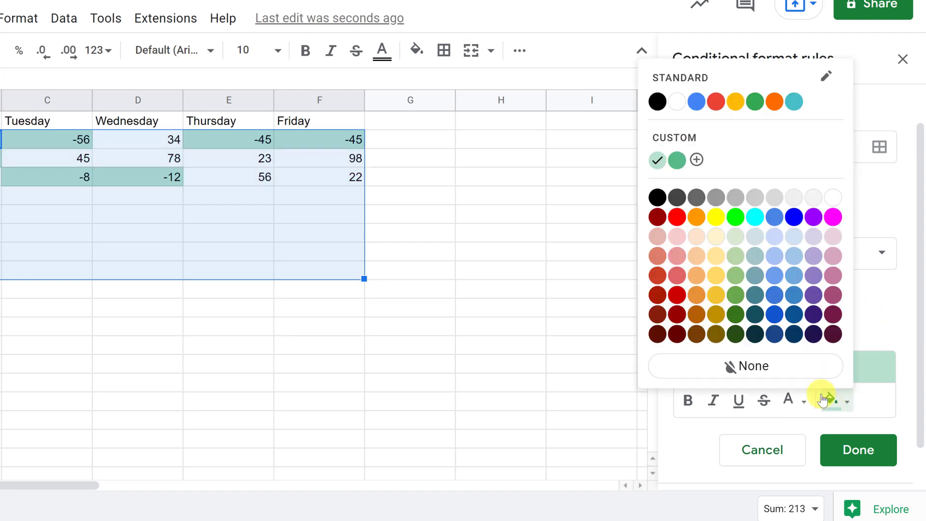
{"action": "left_click", "coordinate": [677, 217]}
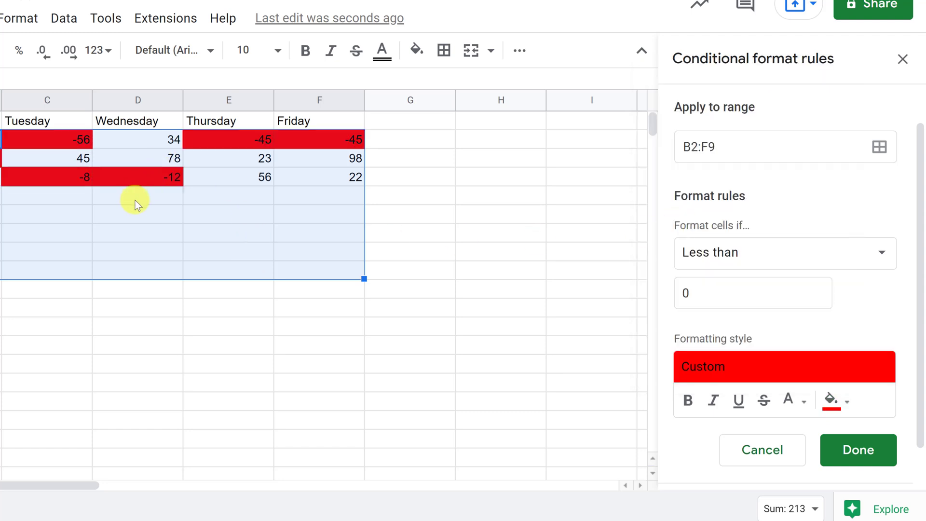
{"action": "left_click", "coordinate": [833, 400]}
{"action": "left_click", "coordinate": [834, 206]}
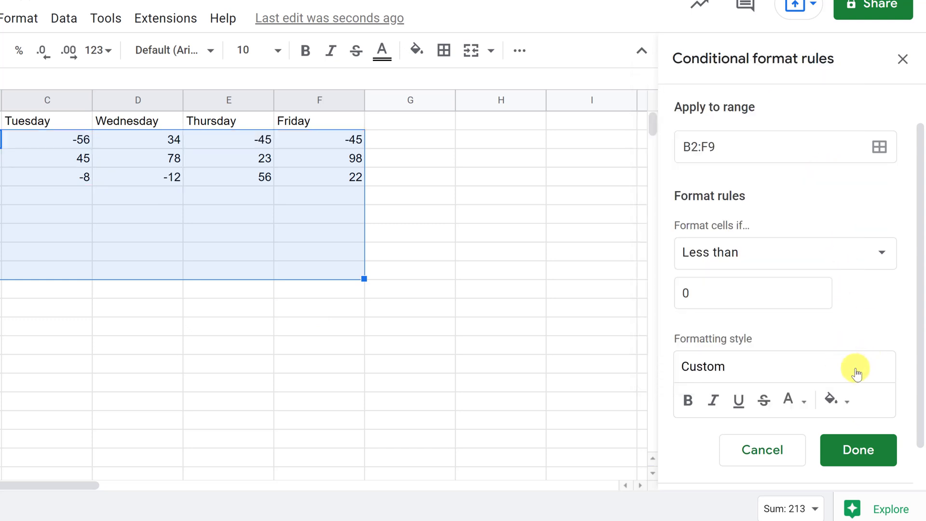
{"action": "left_click", "coordinate": [791, 400]}
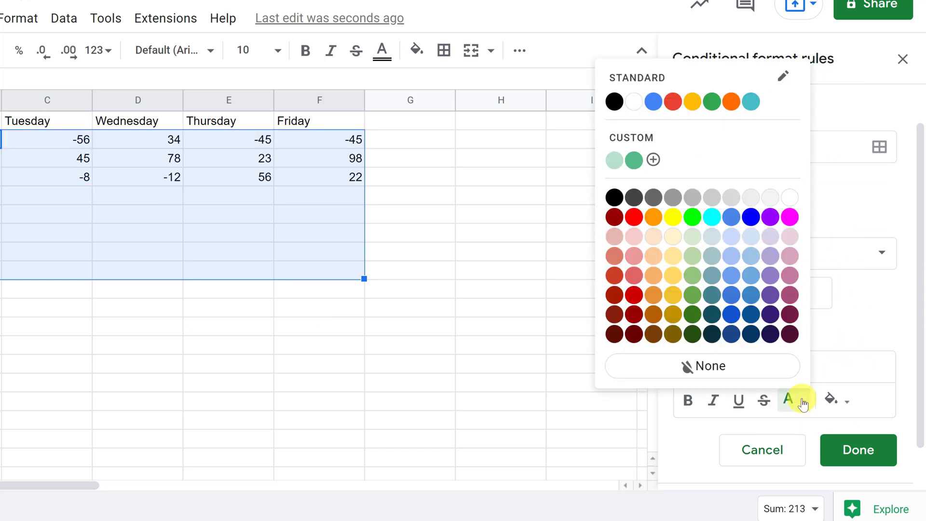
{"action": "left_click", "coordinate": [634, 217]}
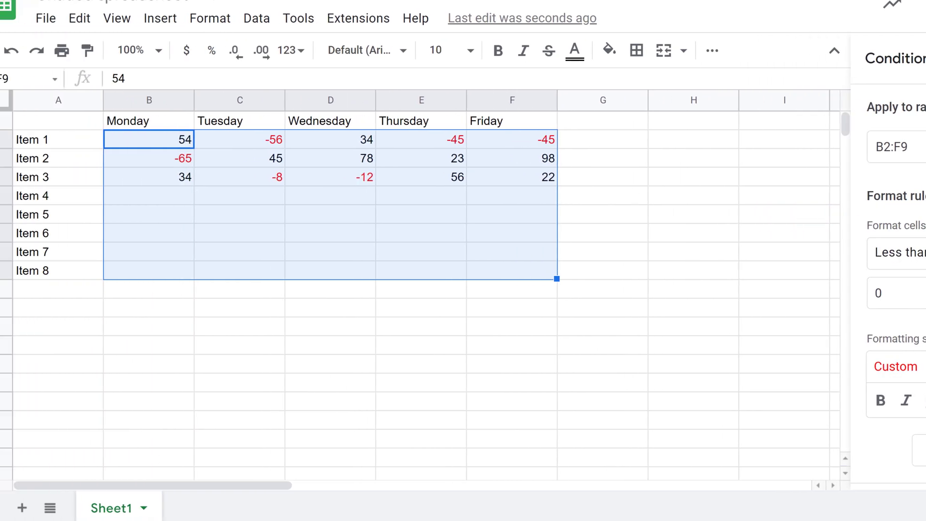
Save the rule with Done and deselect to see negatives in red
{"action": "left_click", "coordinate": [898, 446]}
{"action": "left_click", "coordinate": [353, 294]}
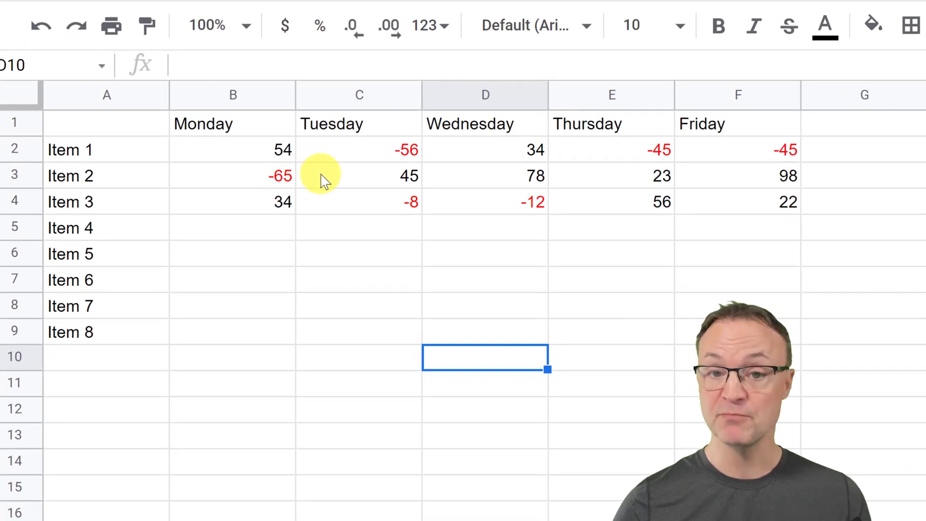
Enter -99 for Item 7 on Wednesday (D8) and see it turn red
{"action": "left_click", "coordinate": [459, 310]}
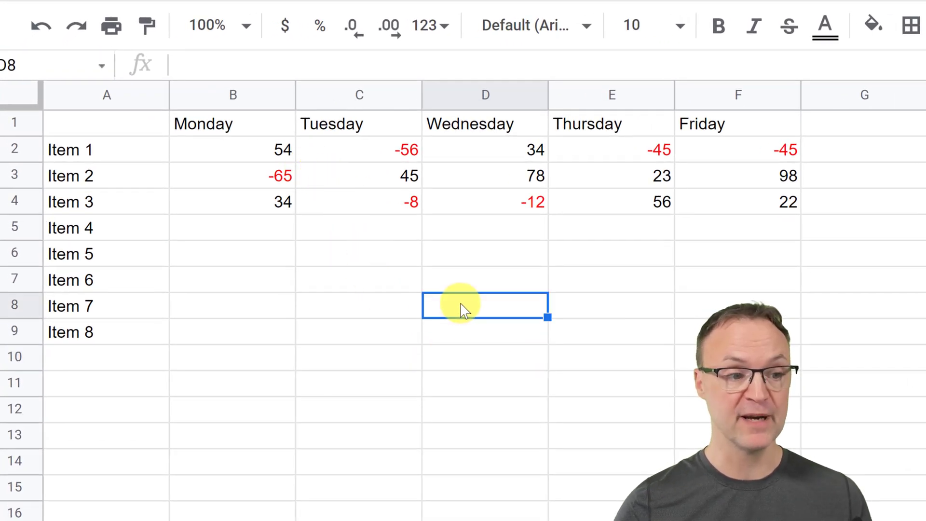
{"action": "type", "text": "-9"}
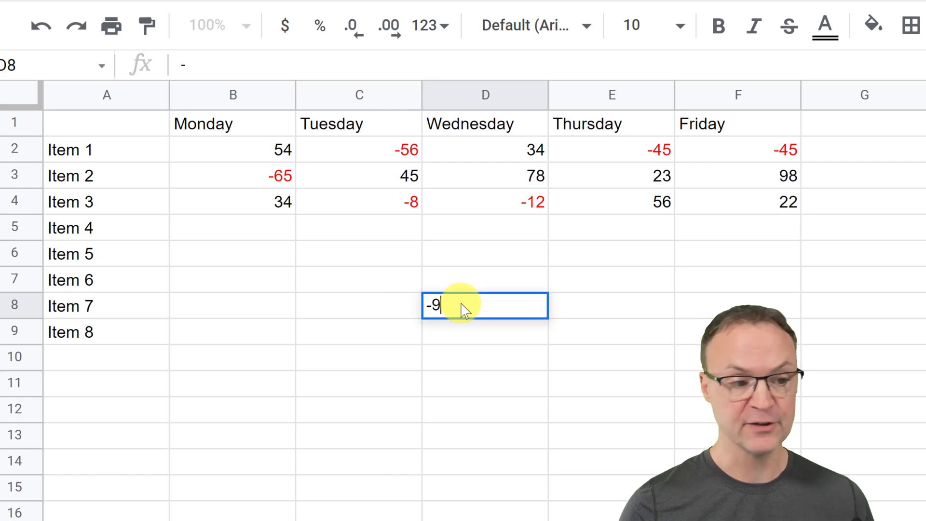
{"action": "type", "text": "9"}
{"action": "left_click", "coordinate": [510, 364]}
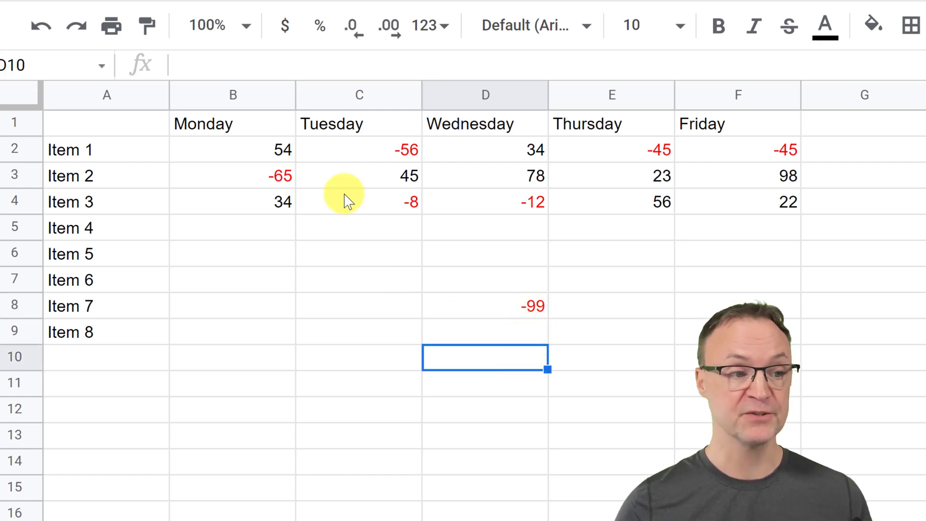
Format the weekday values B2:F9 as currency with the $ toolbar button
{"action": "mouse_move", "coordinate": [224, 150]}
{"action": "left_mouse_down"}
{"action": "mouse_move", "coordinate": [724, 294]}
{"action": "mouse_move", "coordinate": [725, 332]}
{"action": "left_mouse_up"}
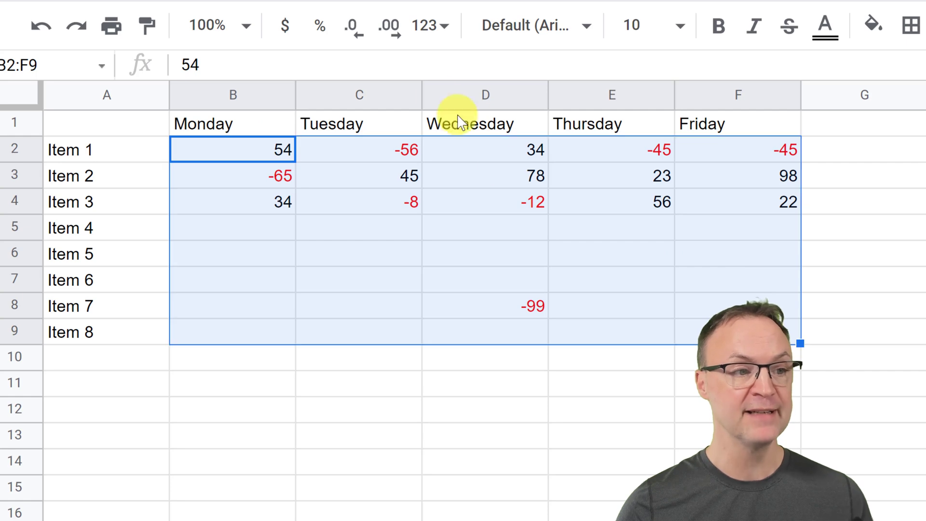
{"action": "left_click", "coordinate": [285, 25]}
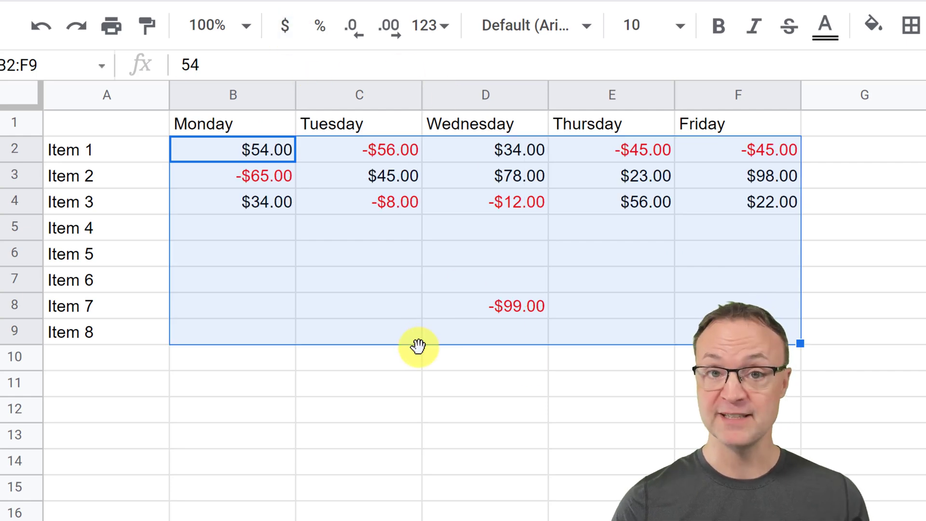
{"action": "left_click", "coordinate": [384, 308]}
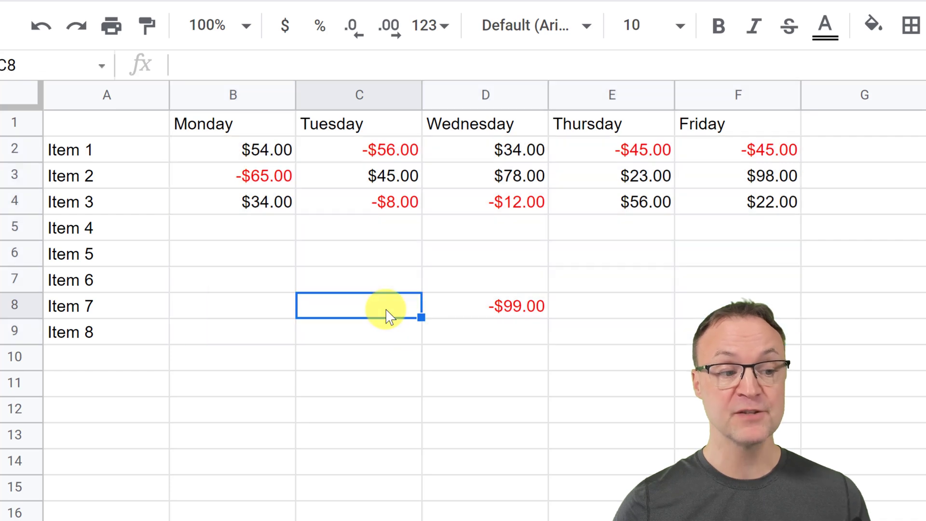